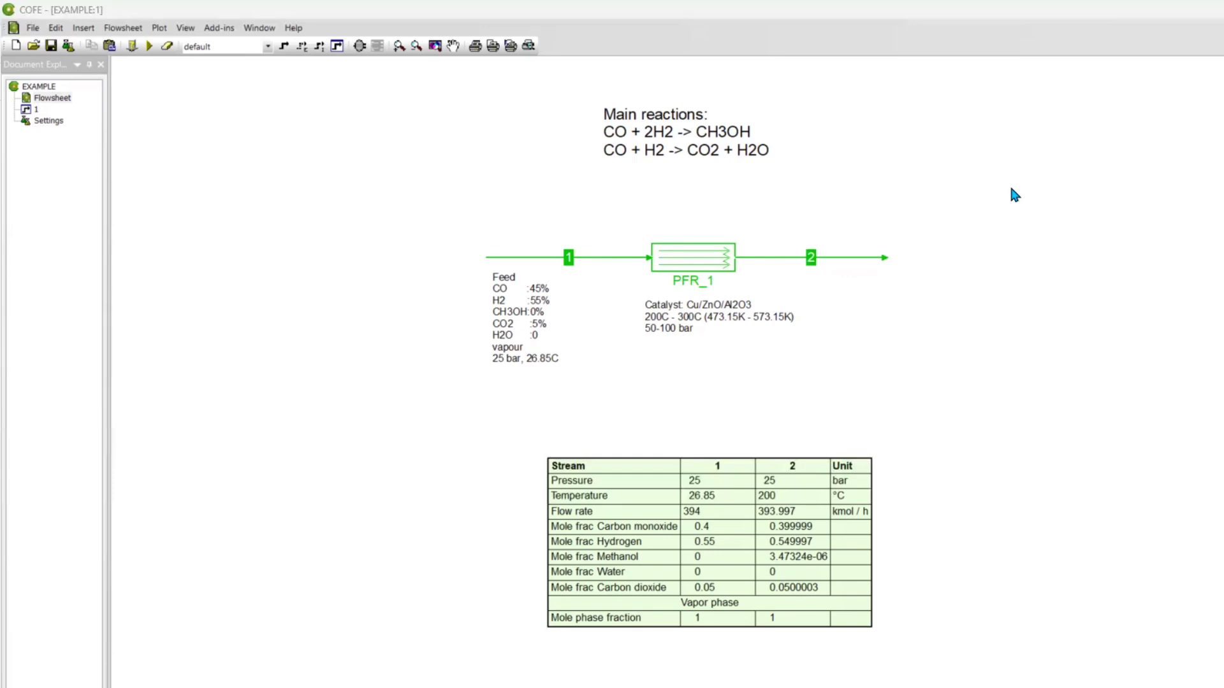
# - Switch to Excel and examine the Cu/ZnO/Al2O3 catalyst properties and the adjacent rate-of-reaction sheet
pyautogui.hotkey('alt', 'Tab')
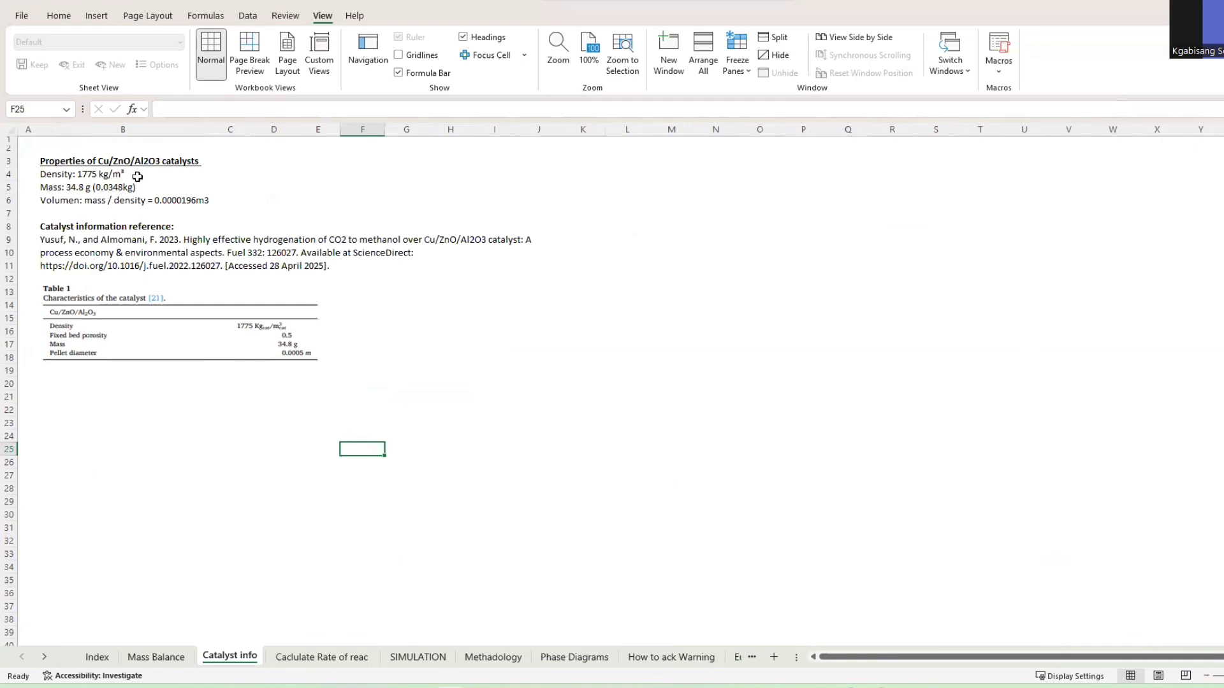
pyautogui.hotkey('ctrl', 'pagedown')
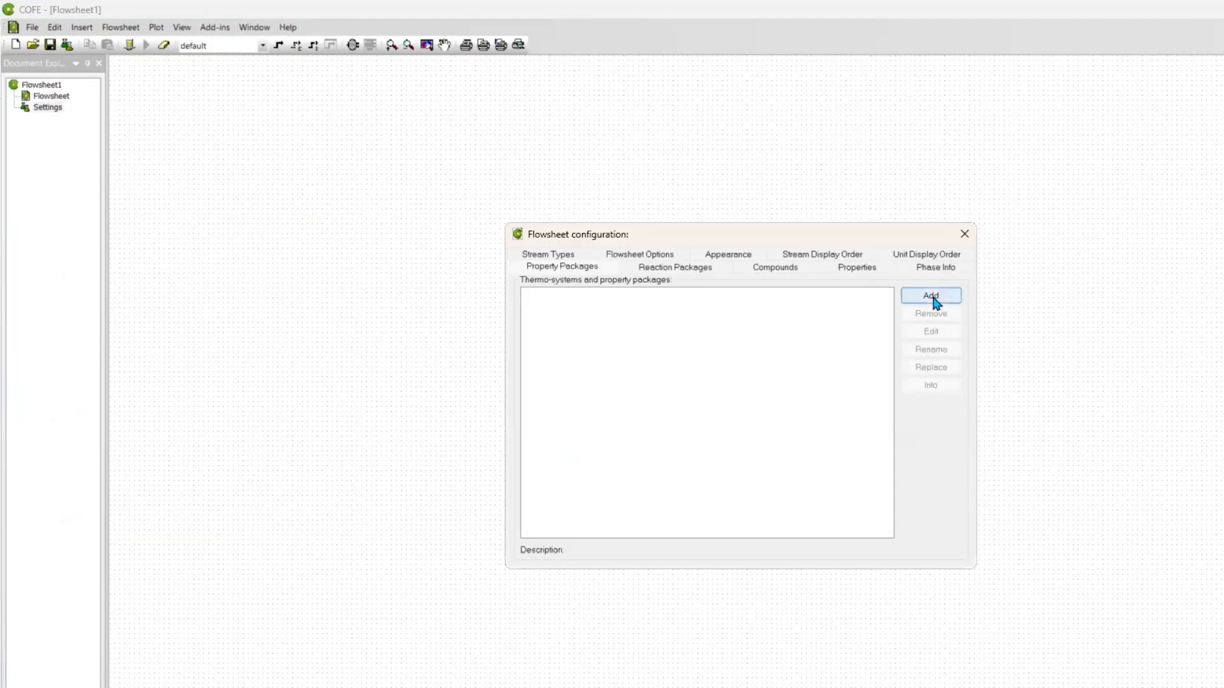
# - In COFE, add the TEA (CAPE-OPEN 1.1) property package "CO + 2H2 -> CH3OH and CO+ H2O -> CO2 + H2" and open it for editing
pyautogui.click(935, 302)
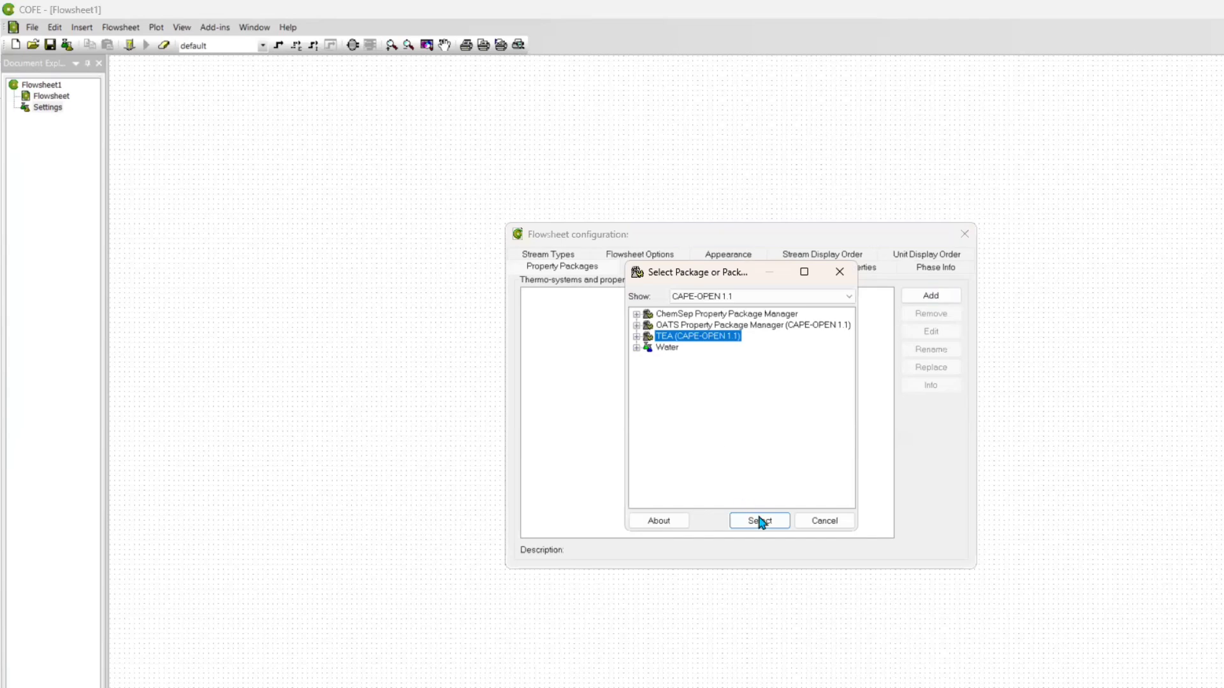
pyautogui.doubleClick(706, 343)
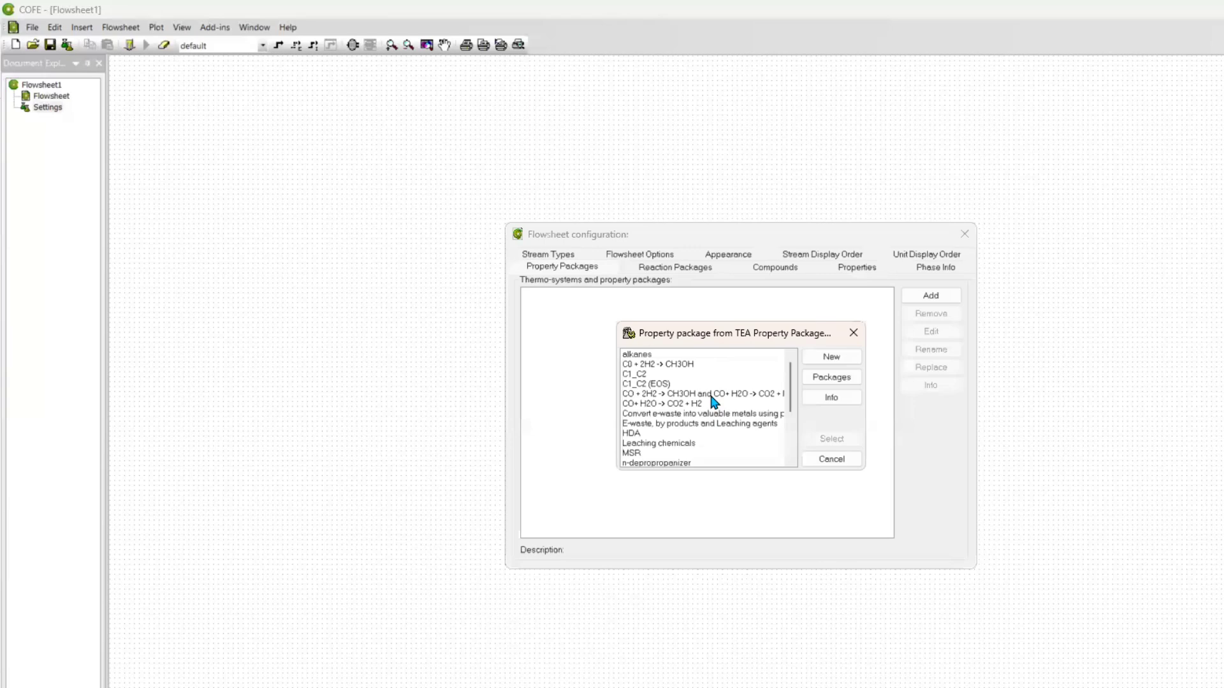
pyautogui.click(711, 394)
pyautogui.doubleClick(712, 398)
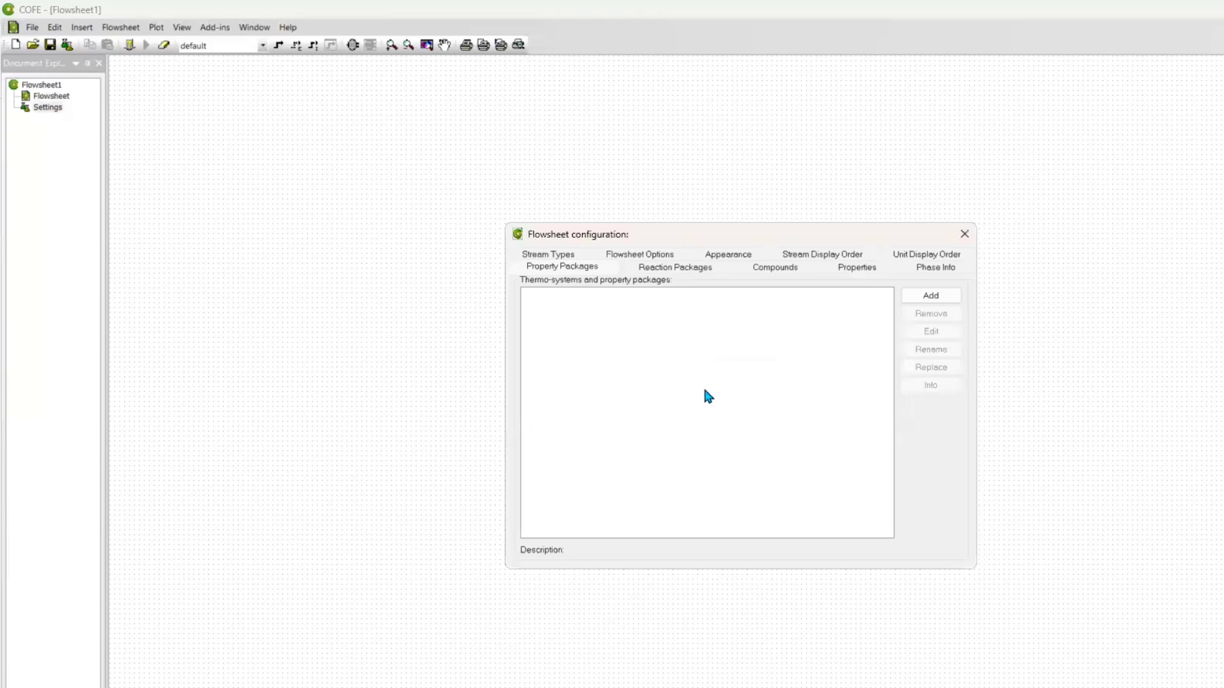
pyautogui.click(707, 401)
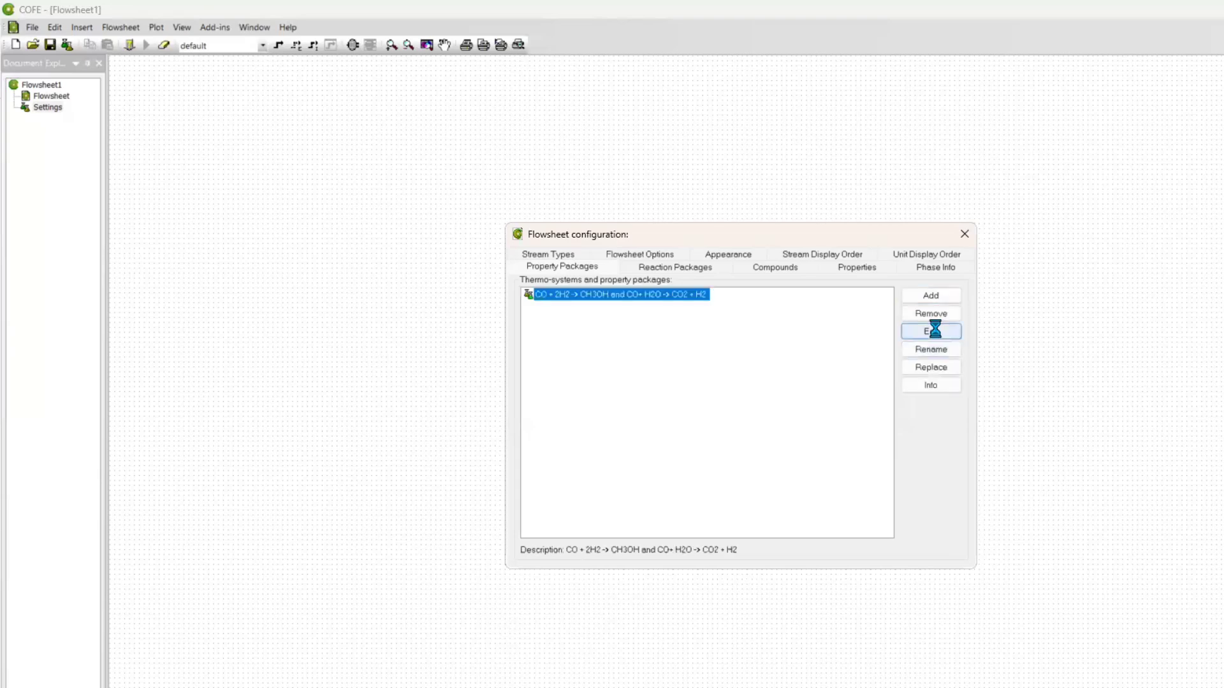
pyautogui.click(933, 331)
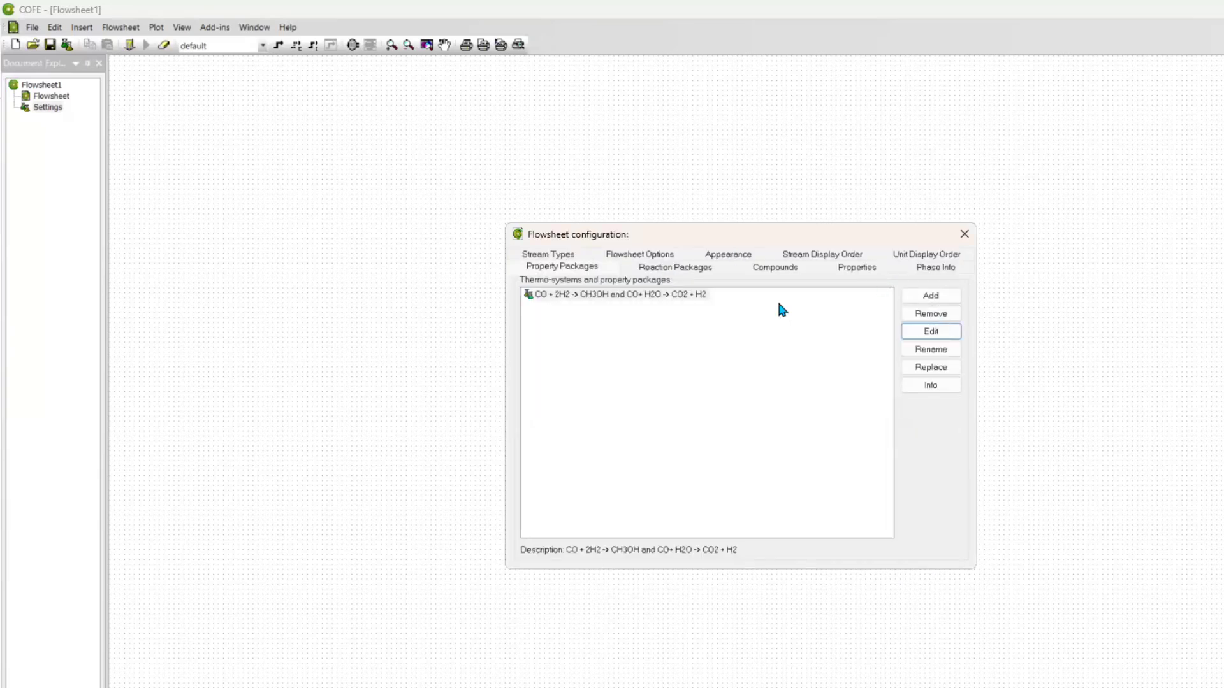
# - Add the reaction package "CO + 2H2 -> CH3OH" from the CORN Reaction Package Manager
pyautogui.hotkey('ctrl', 'Tab')
pyautogui.click(931, 295)
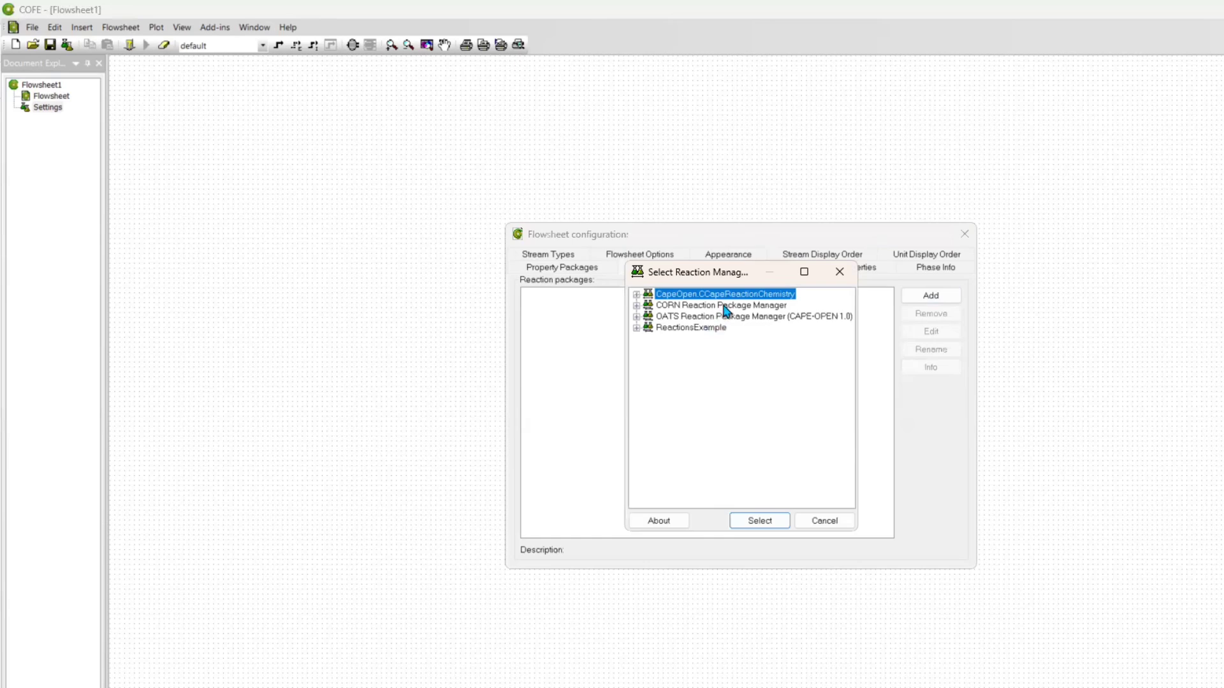
pyautogui.doubleClick(727, 305)
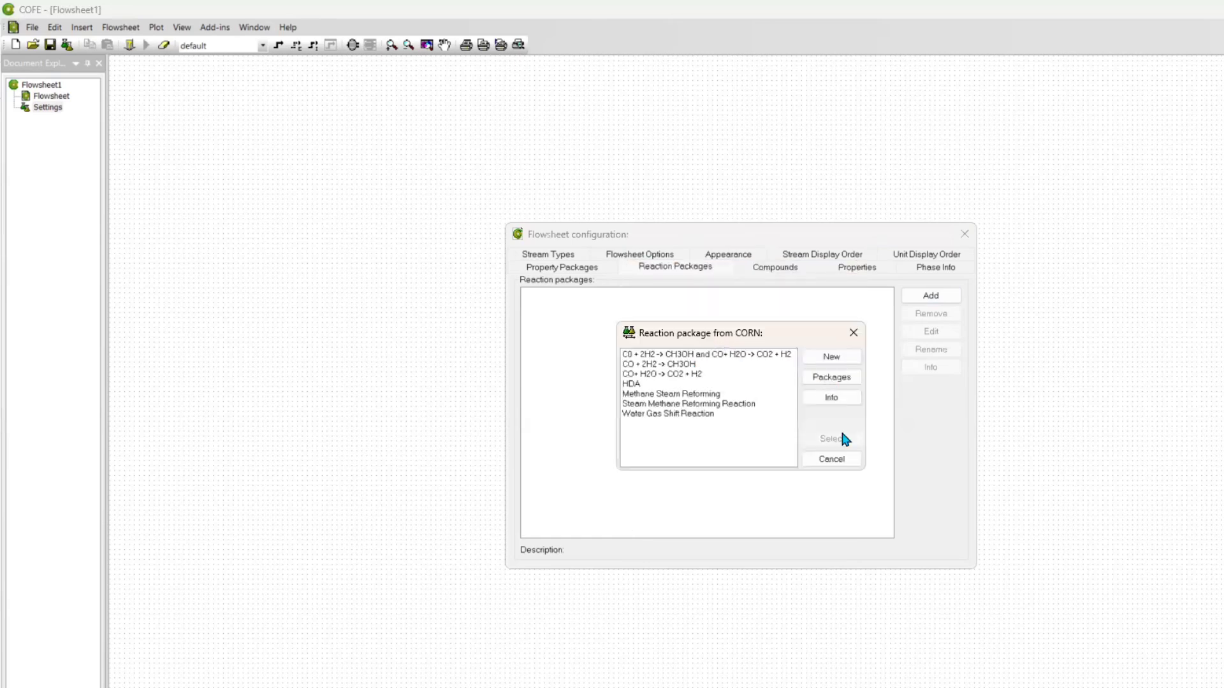
pyautogui.press('Down')
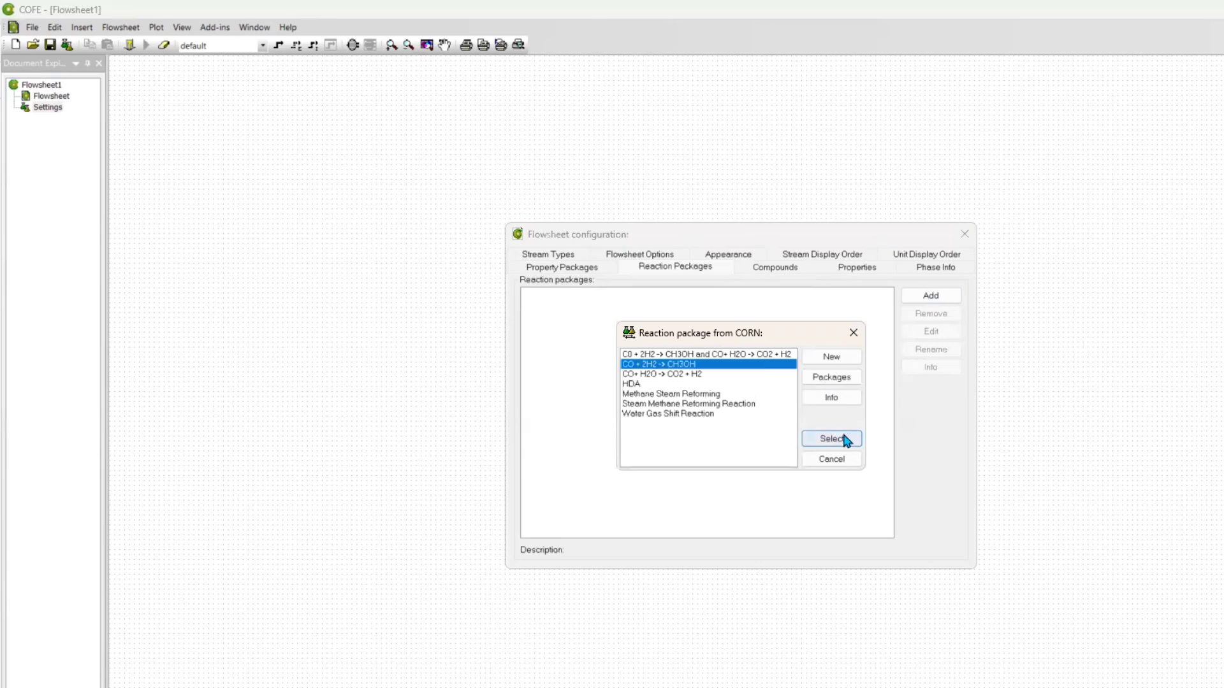
pyautogui.click(832, 438)
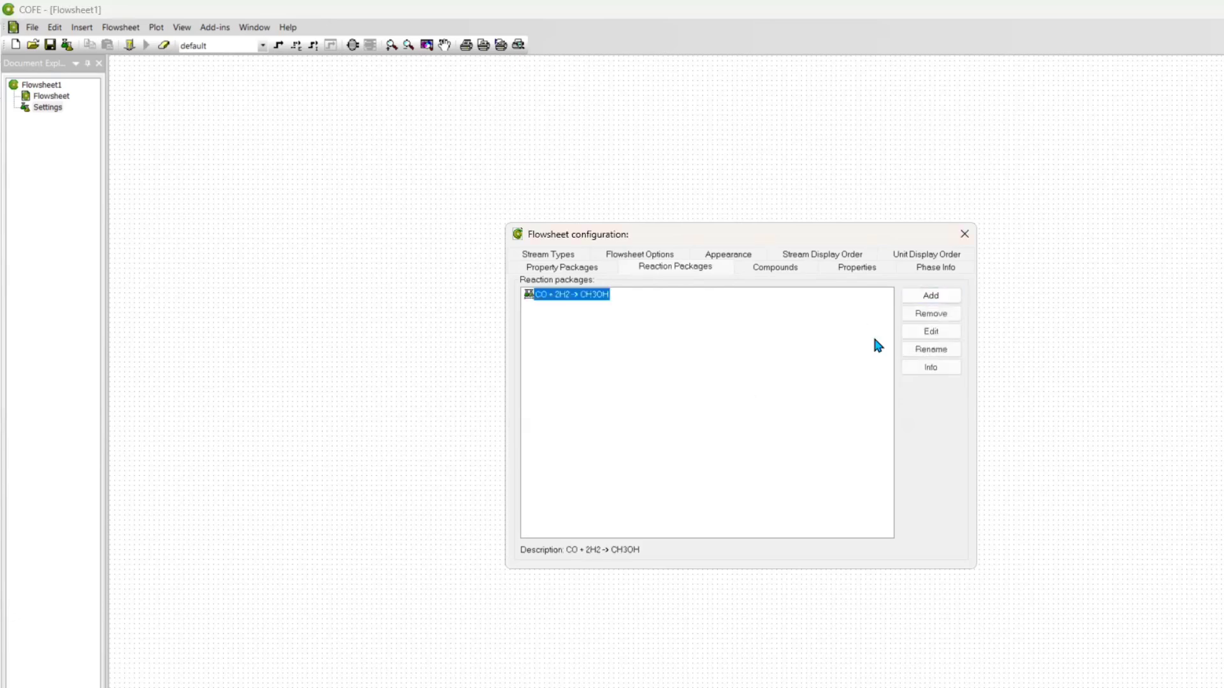
# - Set the rate of the CO + 2H2 -> CH3OH reaction to 9.73E-04 mol/s/m³ and save the reaction package
pyautogui.click(923, 332)
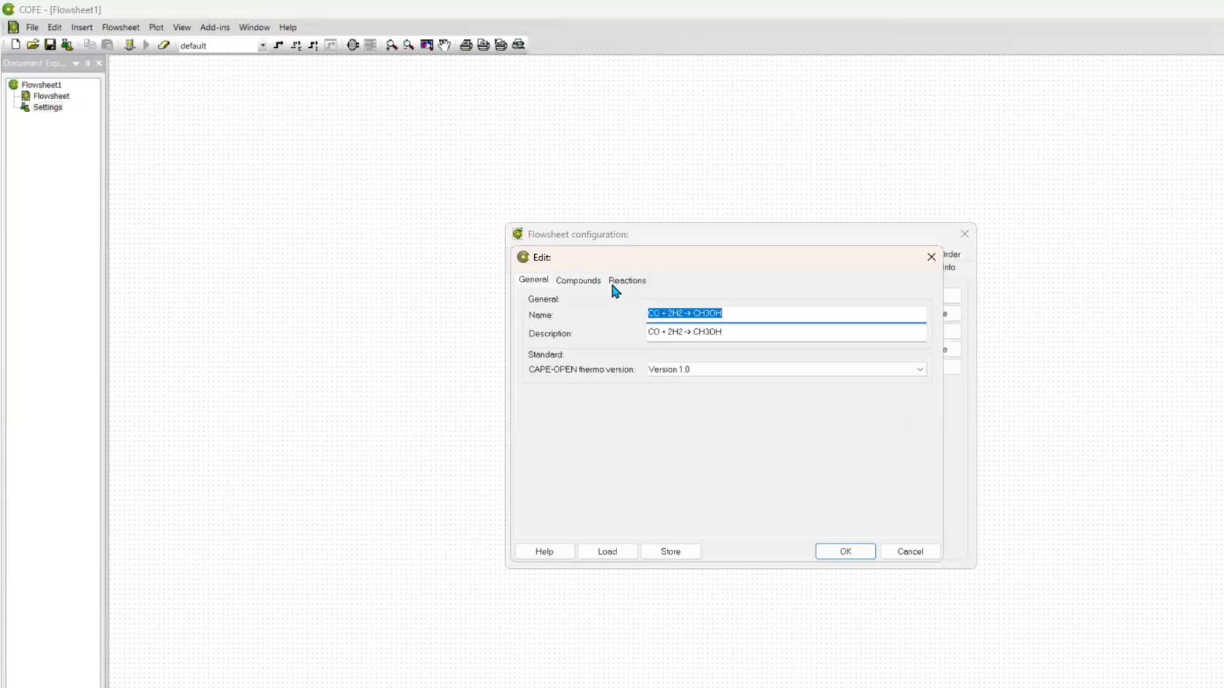
pyautogui.click(614, 287)
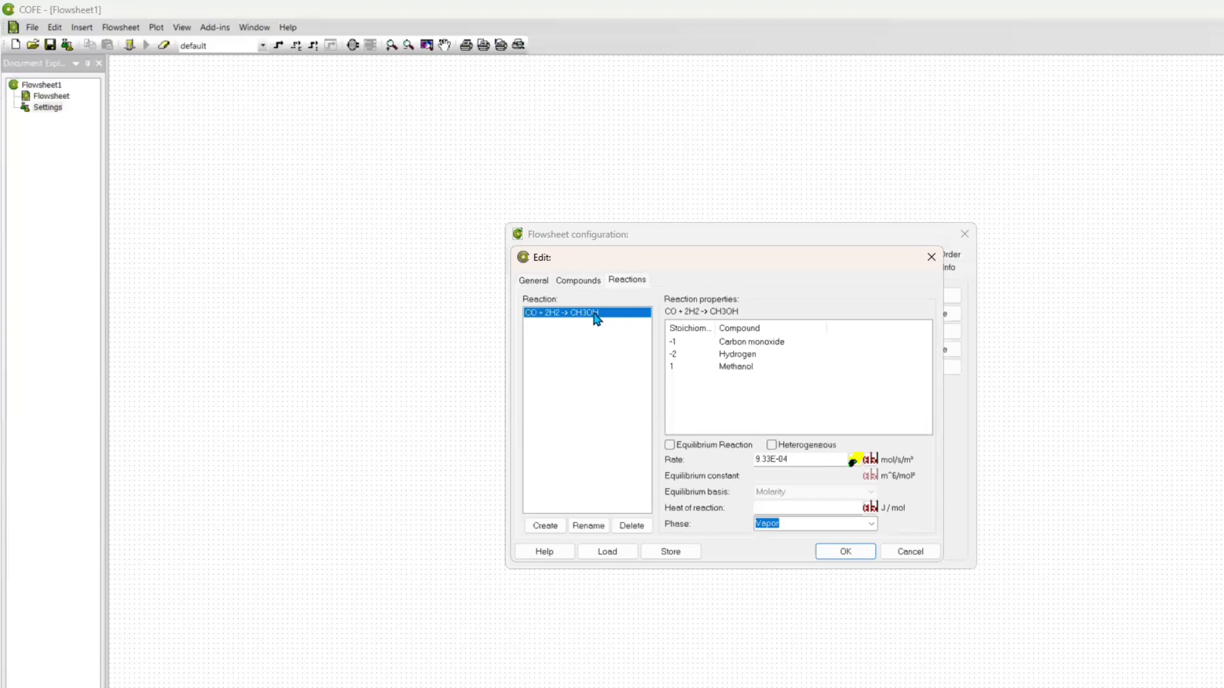
pyautogui.click(781, 459)
pyautogui.click(835, 559)
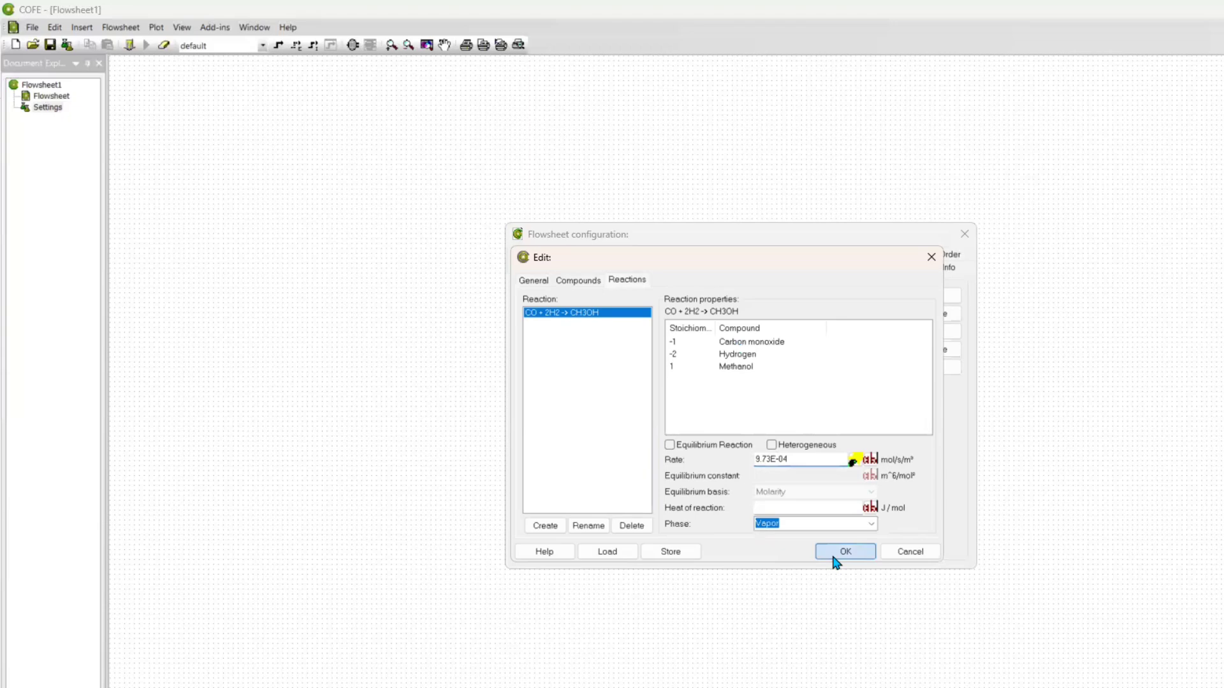
pyautogui.click(574, 281)
pyautogui.click(540, 282)
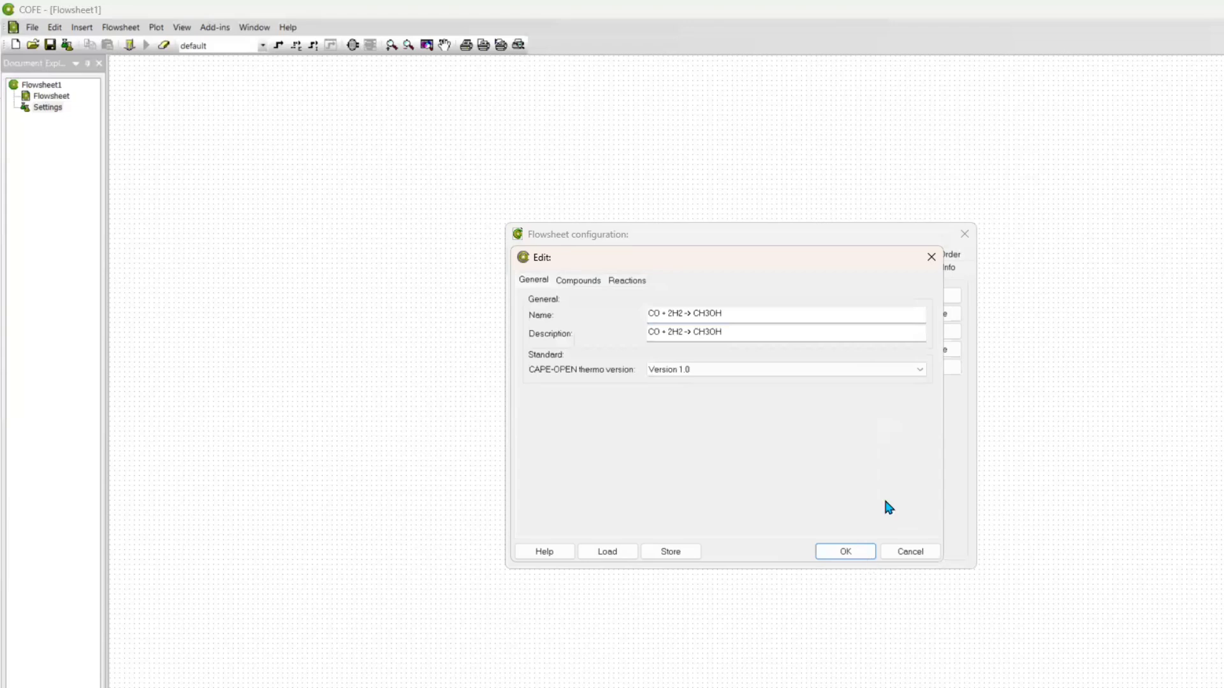
pyautogui.click(865, 559)
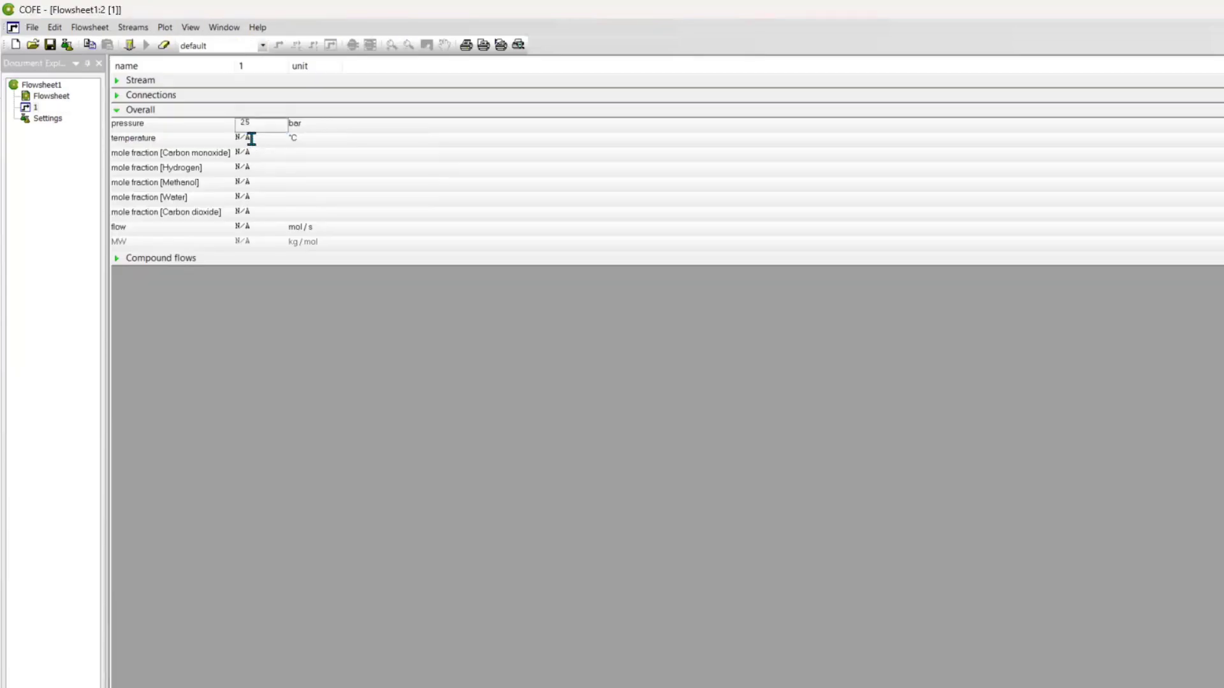
# - Set the temperature of feed stream 1 to 26.85 °C
pyautogui.press('Return')
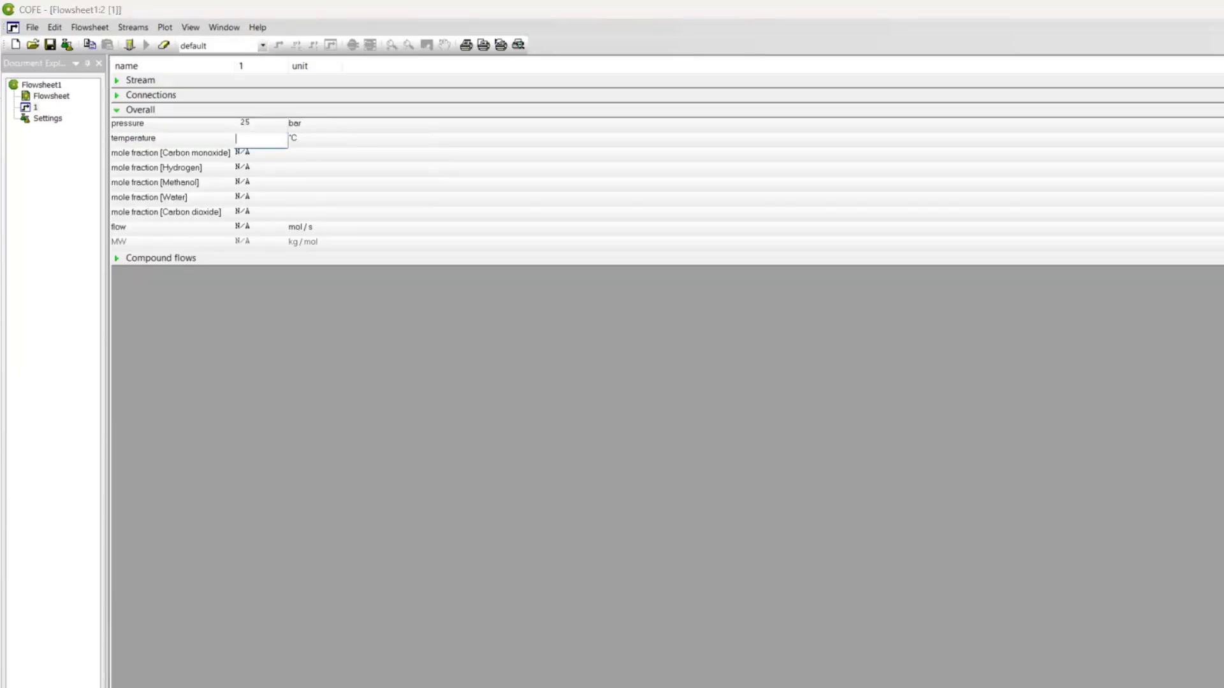
pyautogui.write('26.85')
pyautogui.press('Return')
# - Set stream 1's mole fractions to carbon monoxide 0.4, hydrogen 0.55, methanol 0, water 0 and carbon dioxide 0.05
pyautogui.press('Return')
pyautogui.write('0.4')
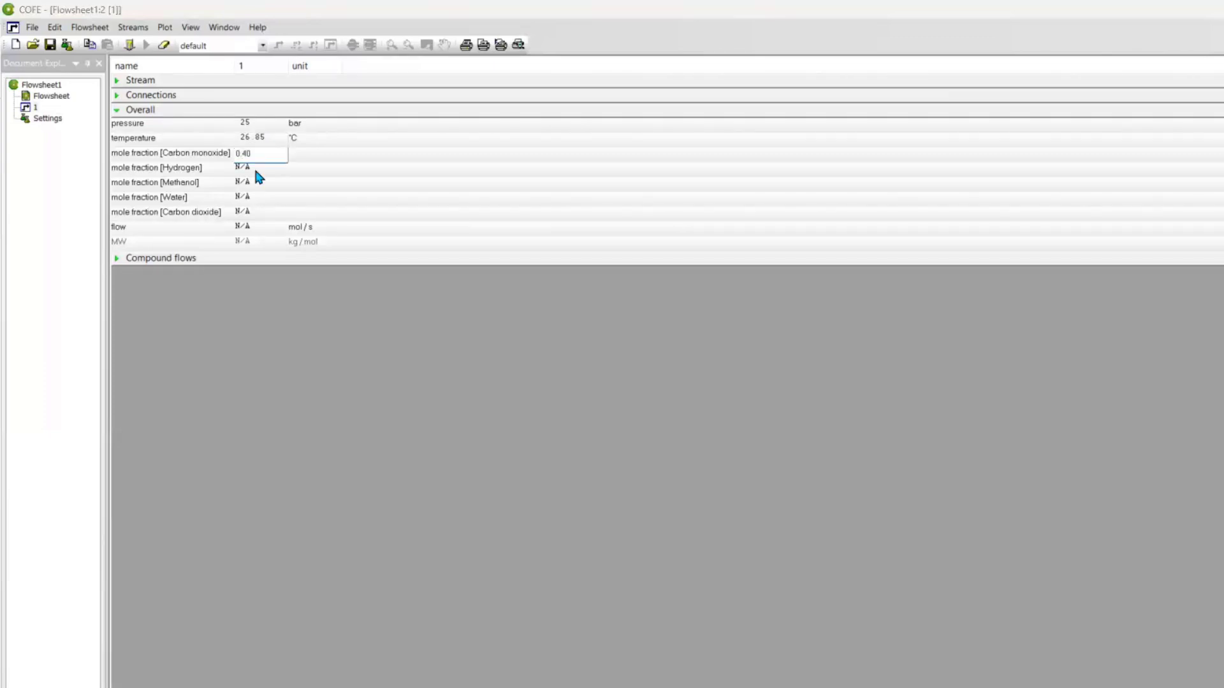
pyautogui.press('Return')
pyautogui.press('Return')
pyautogui.click(249, 184)
pyautogui.write('0')
pyautogui.click(248, 198)
pyautogui.write('0')
pyautogui.press('Return')
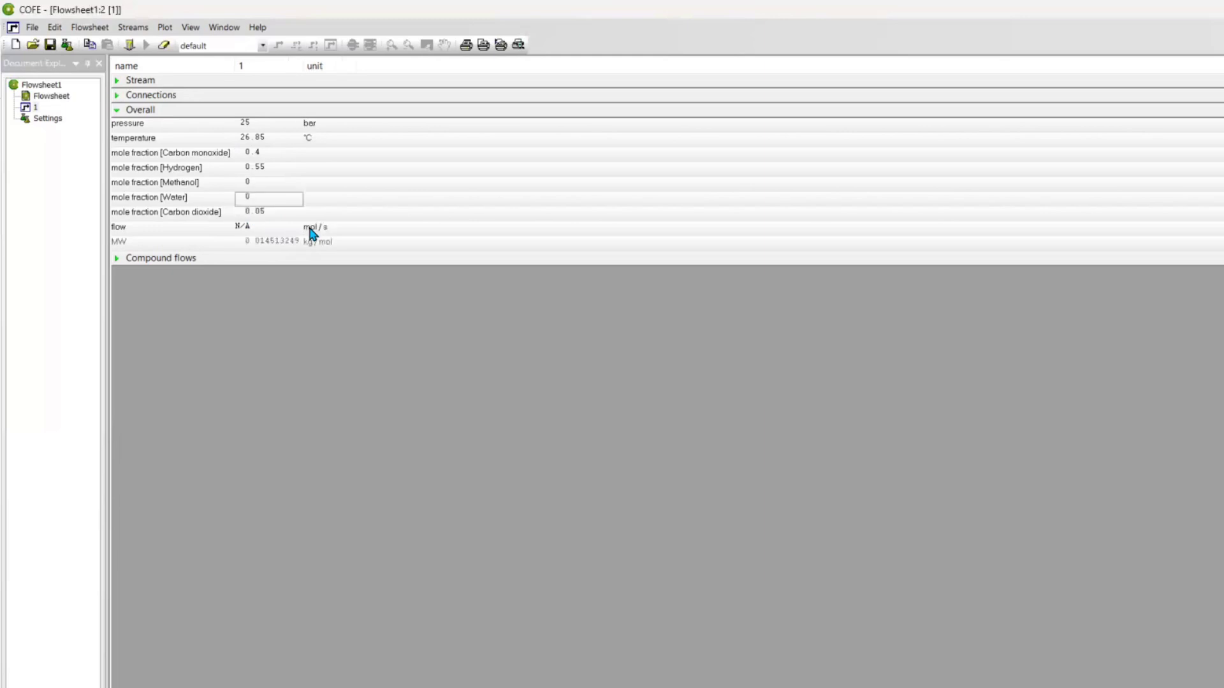
# - Change stream 1's flow unit to kmol/h and set the flow to 394
pyautogui.click(319, 228)
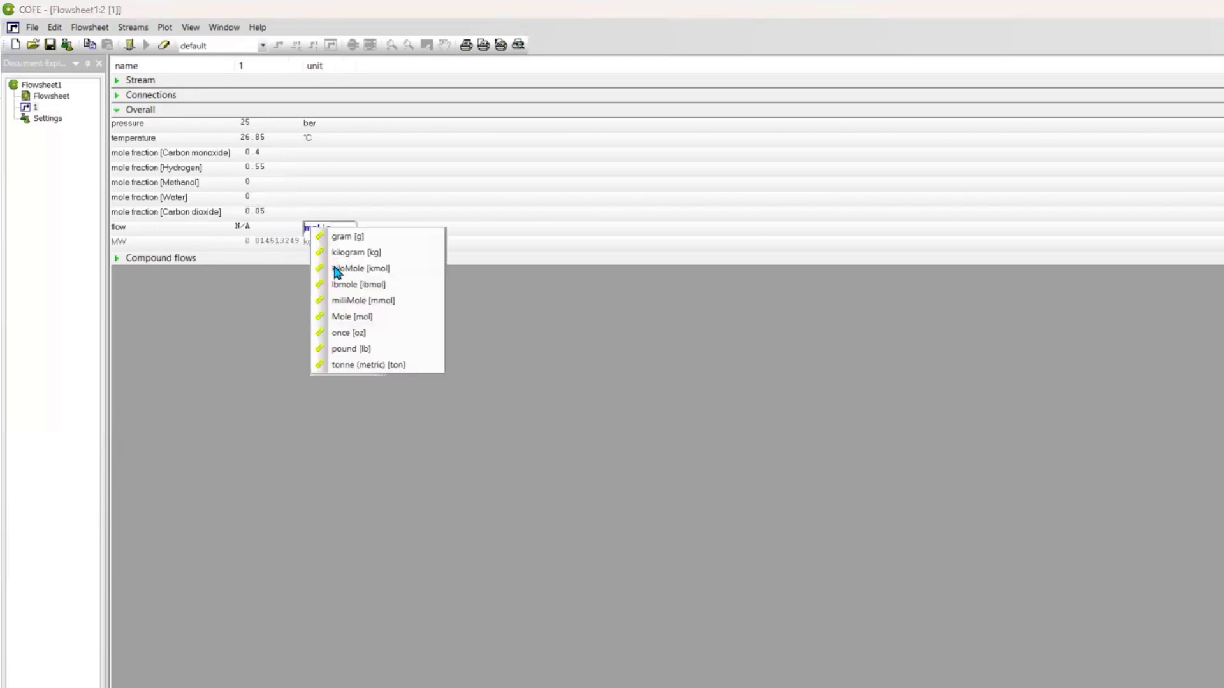
pyautogui.click(366, 268)
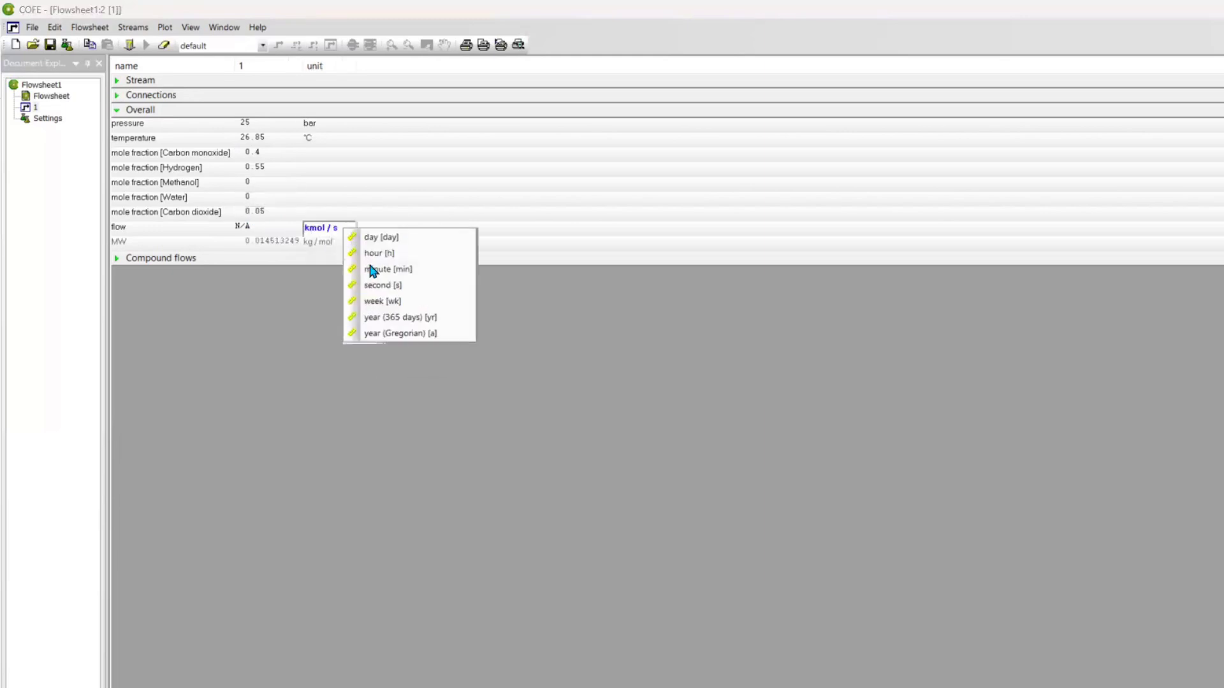
pyautogui.click(376, 253)
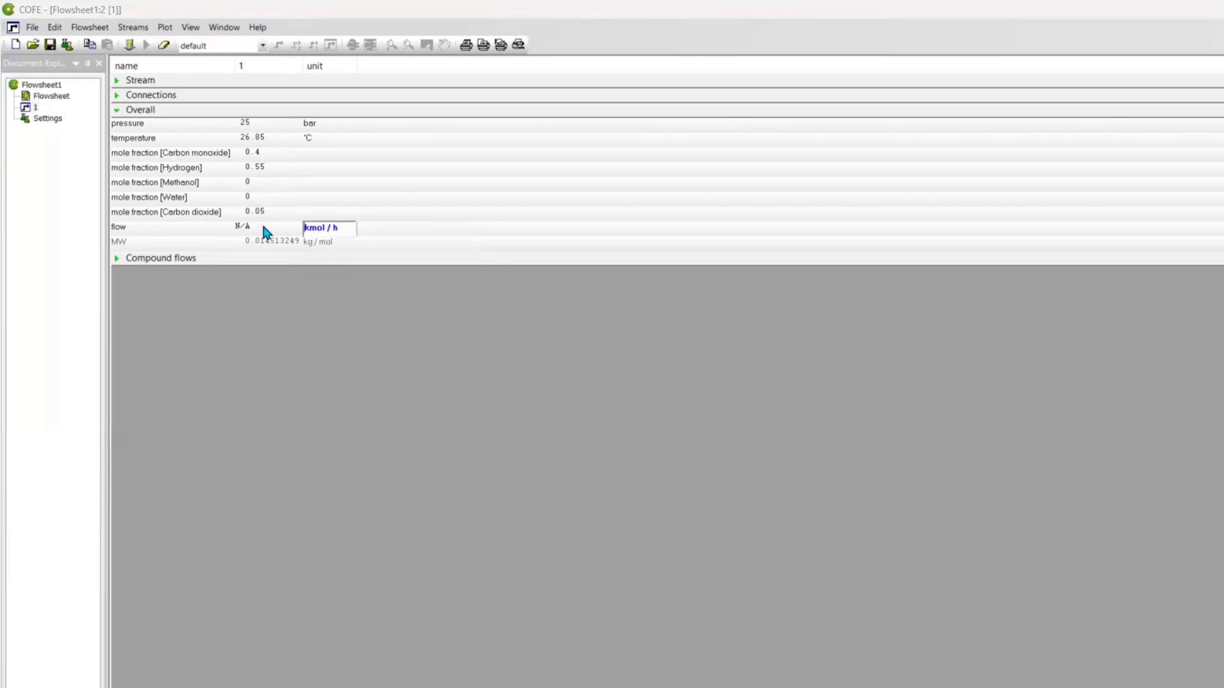
pyautogui.click(254, 226)
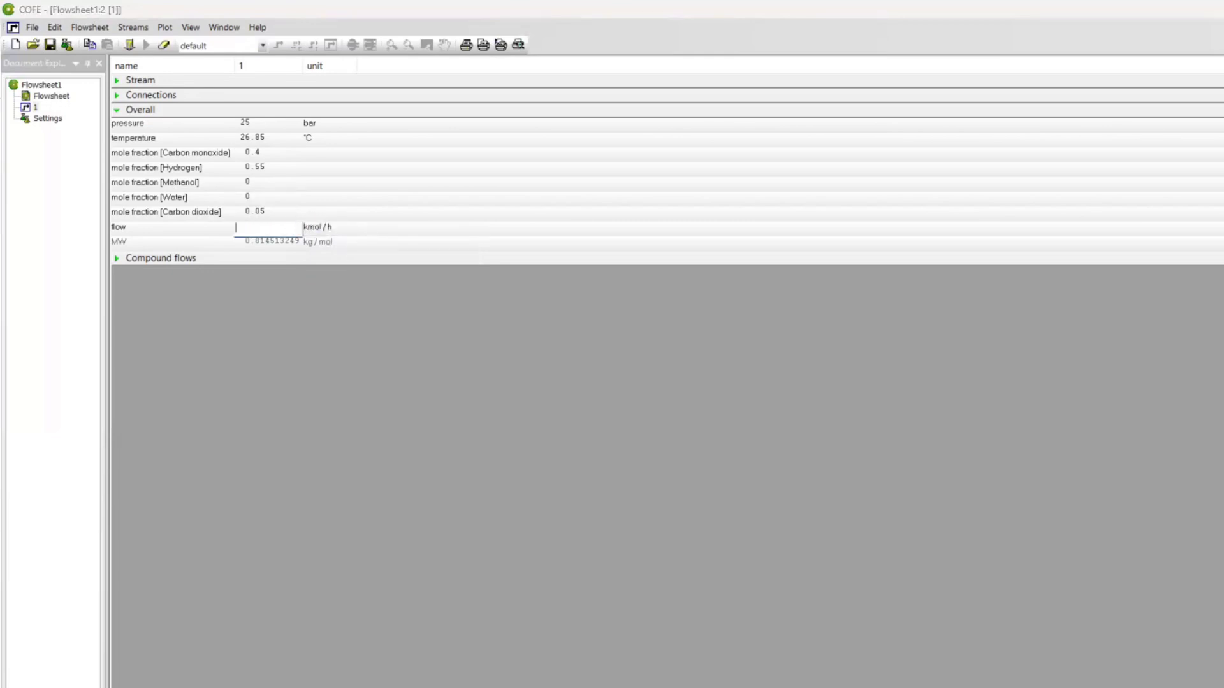
pyautogui.write('394')
pyautogui.press('Return')
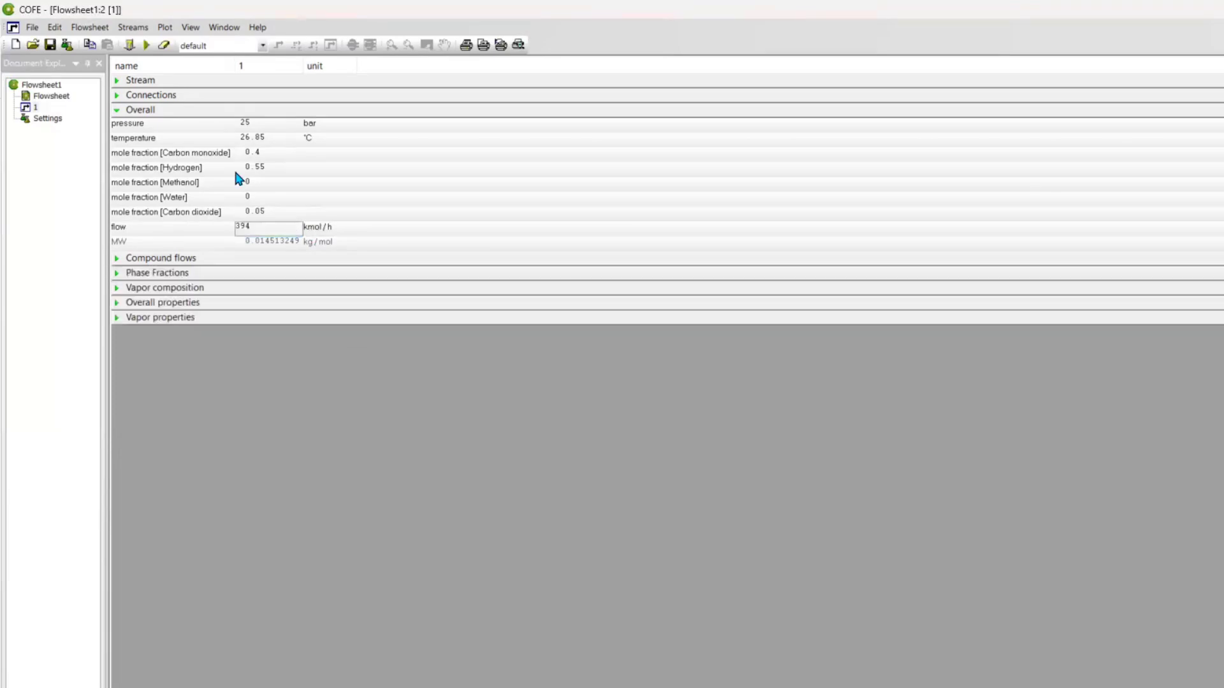
# - Insert a PFR after stream 1 on the flowsheet with the CO + 2H2 -> CH3OH package assigned, and draw its outlet stream
pyautogui.doubleClick(57, 97)
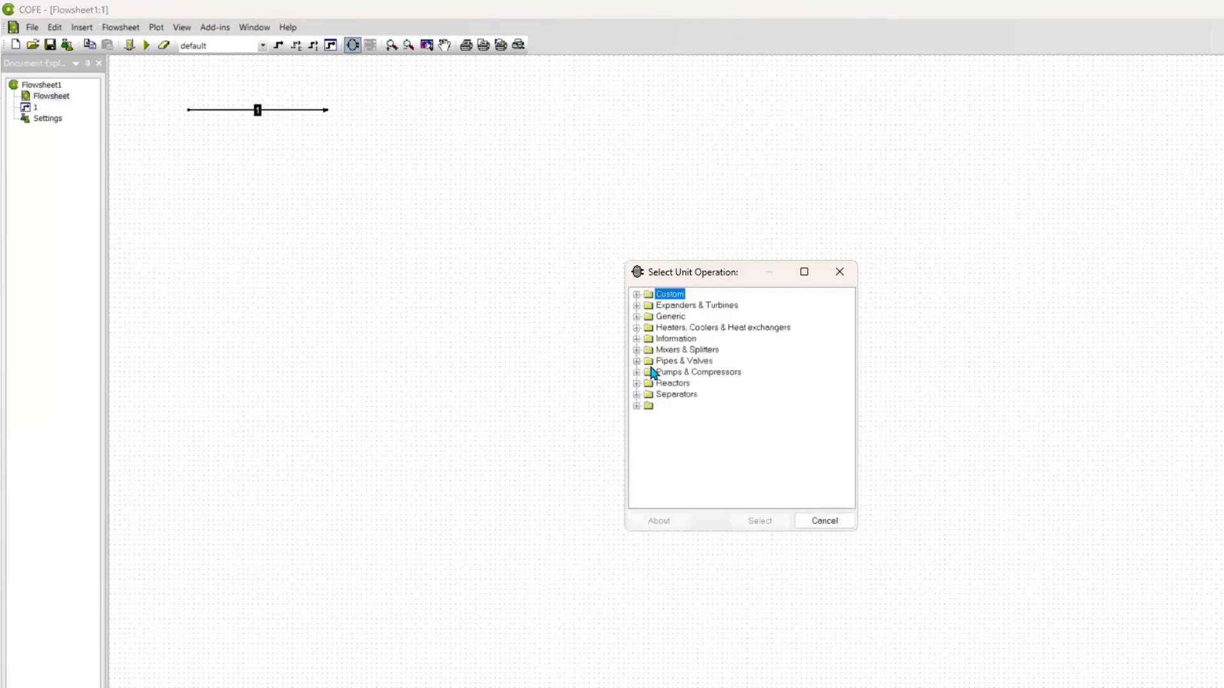
pyautogui.click(637, 329)
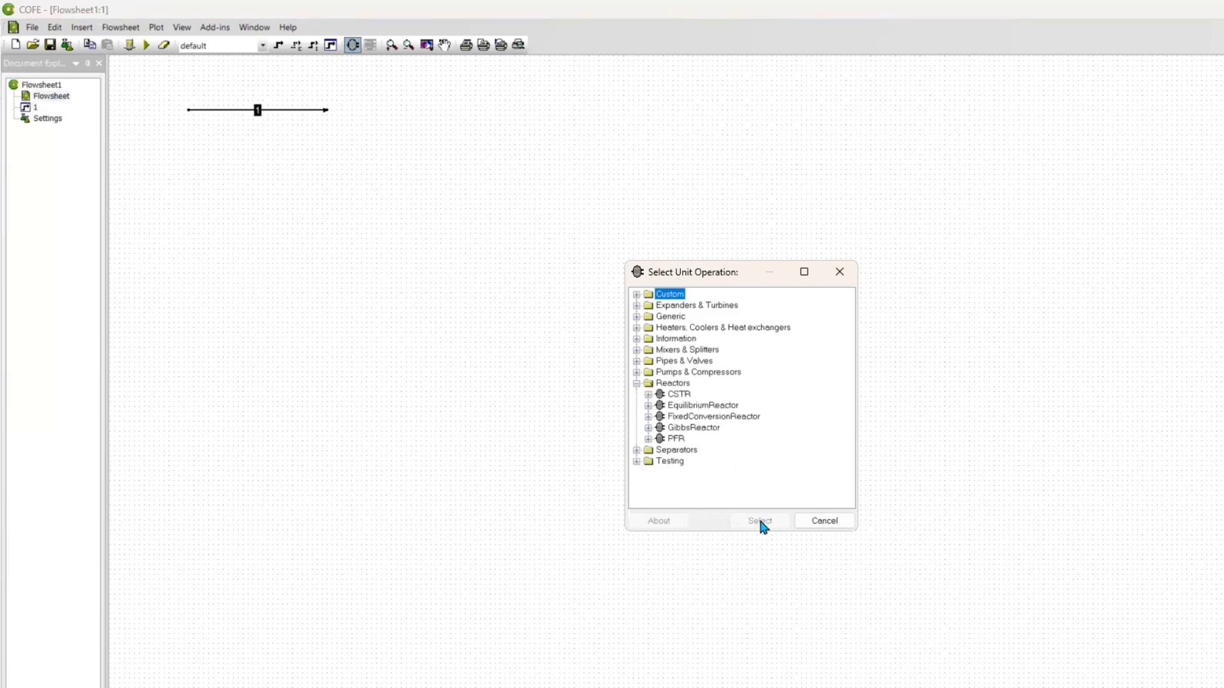
pyautogui.press('p')
pyautogui.press('f')
pyautogui.press('r')
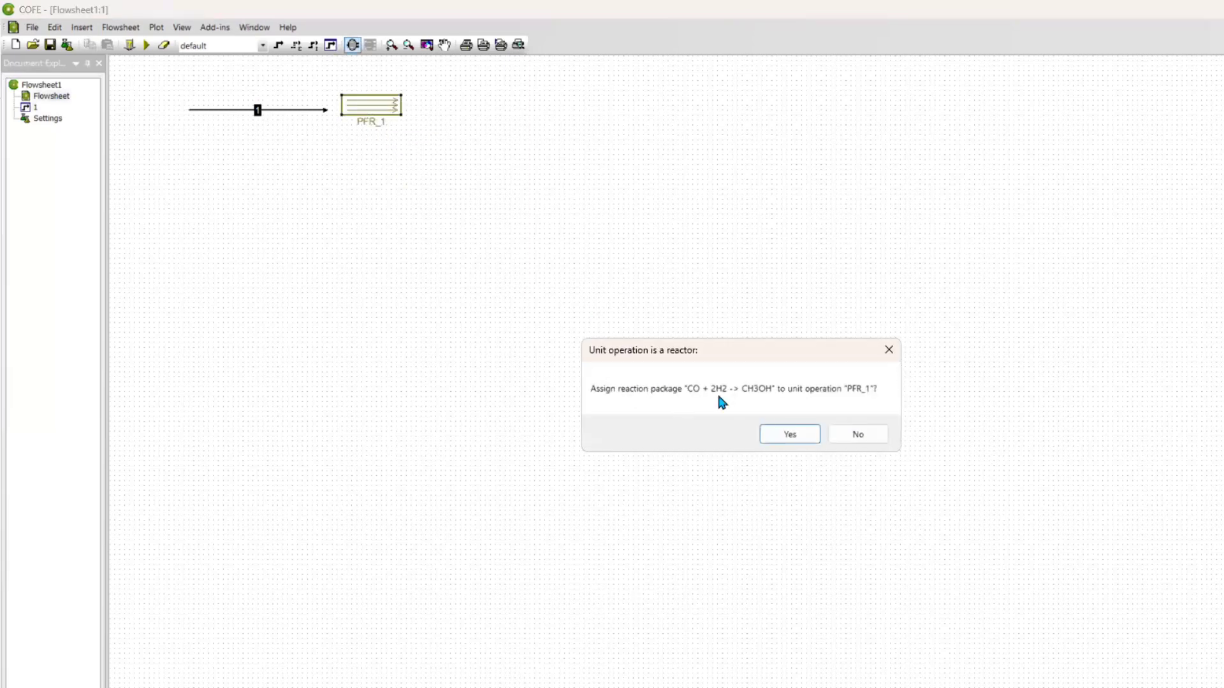
pyautogui.click(809, 436)
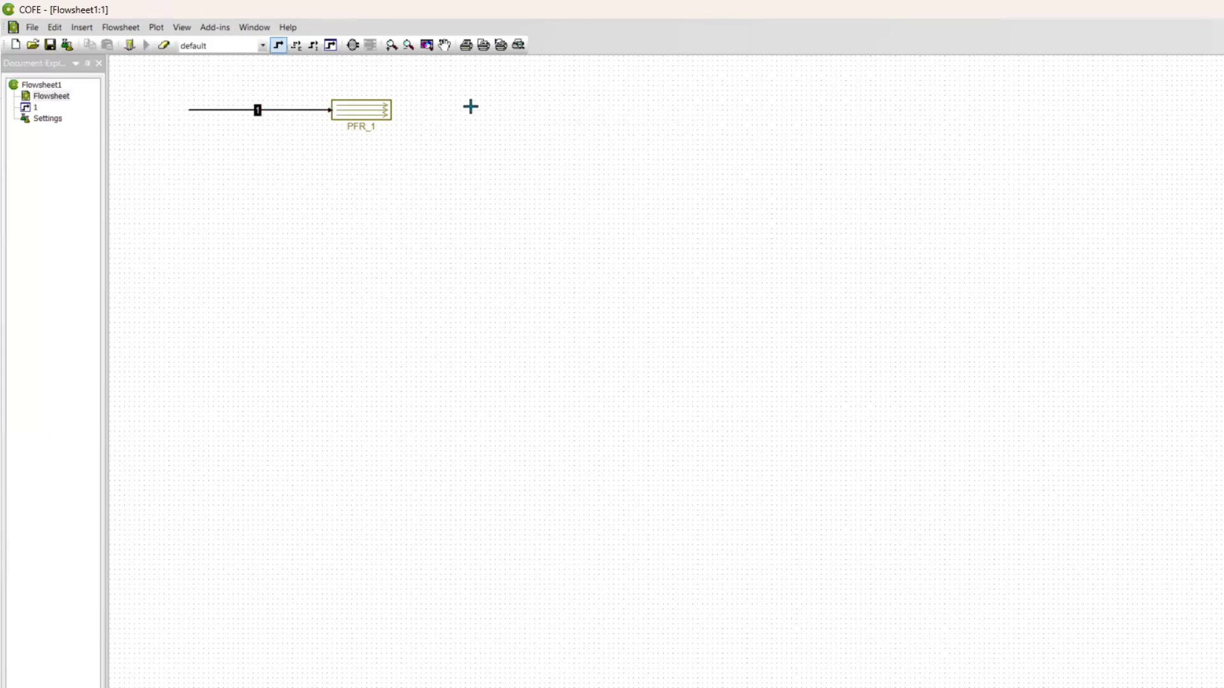
pyautogui.click(470, 106)
# - Set the PFR's reaction phase to Vapor, its length to 2 m and its diameter to 0.5 m
pyautogui.doubleClick(362, 112)
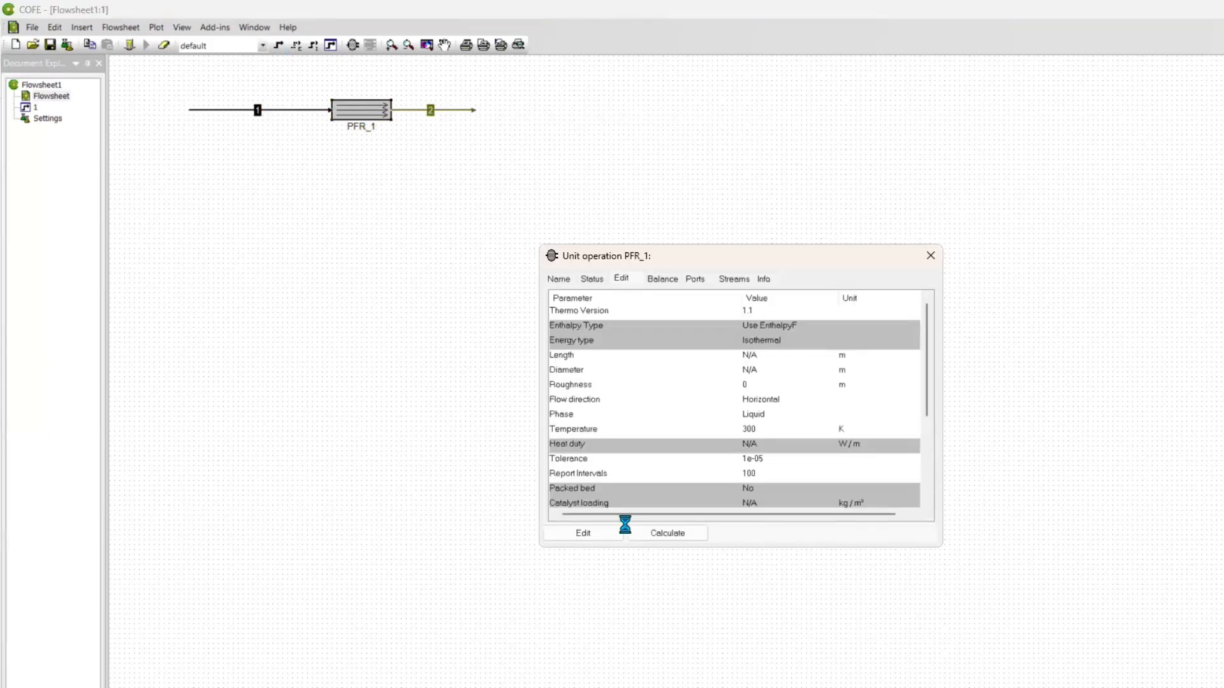
pyautogui.doubleClick(692, 399)
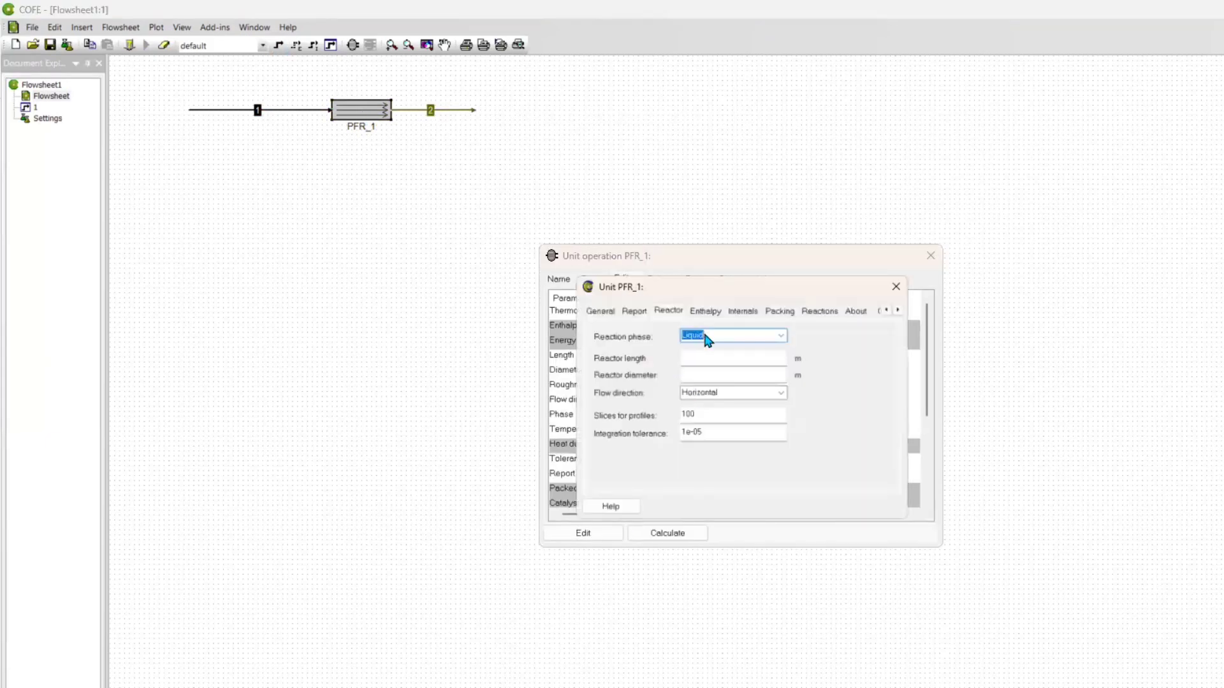
pyautogui.press('Down')
pyautogui.press('Tab')
pyautogui.write('2')
pyautogui.press('Tab')
pyautogui.write('0.5')
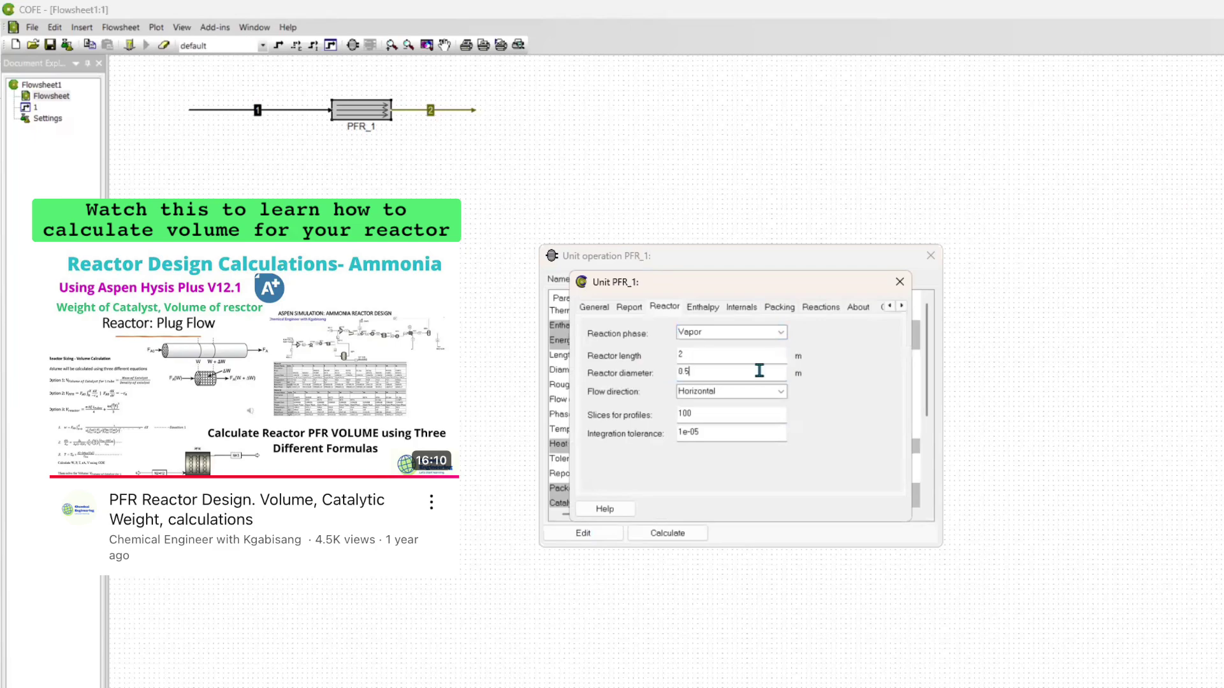
# - Set the reactor's constant temperature to 473.15 K and its number of heating/cooling tubes to 2
pyautogui.click(705, 309)
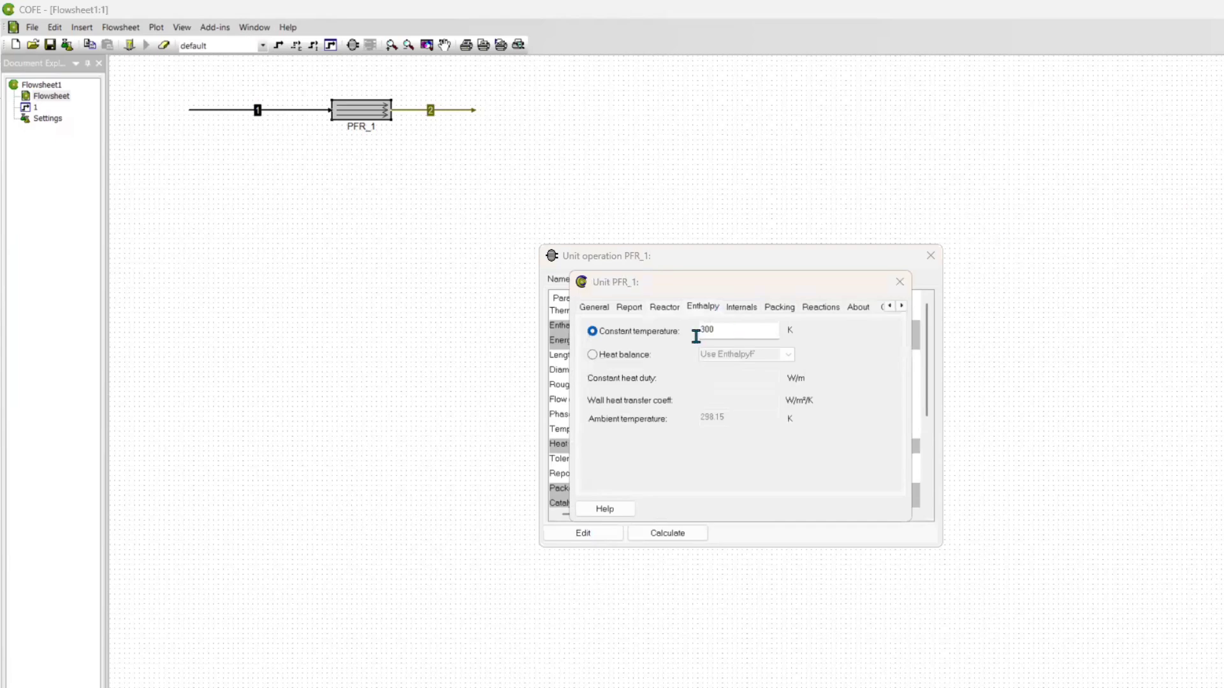
pyautogui.click(741, 306)
pyautogui.write('473.15')
pyautogui.hotkey('ctrl', 'Tab')
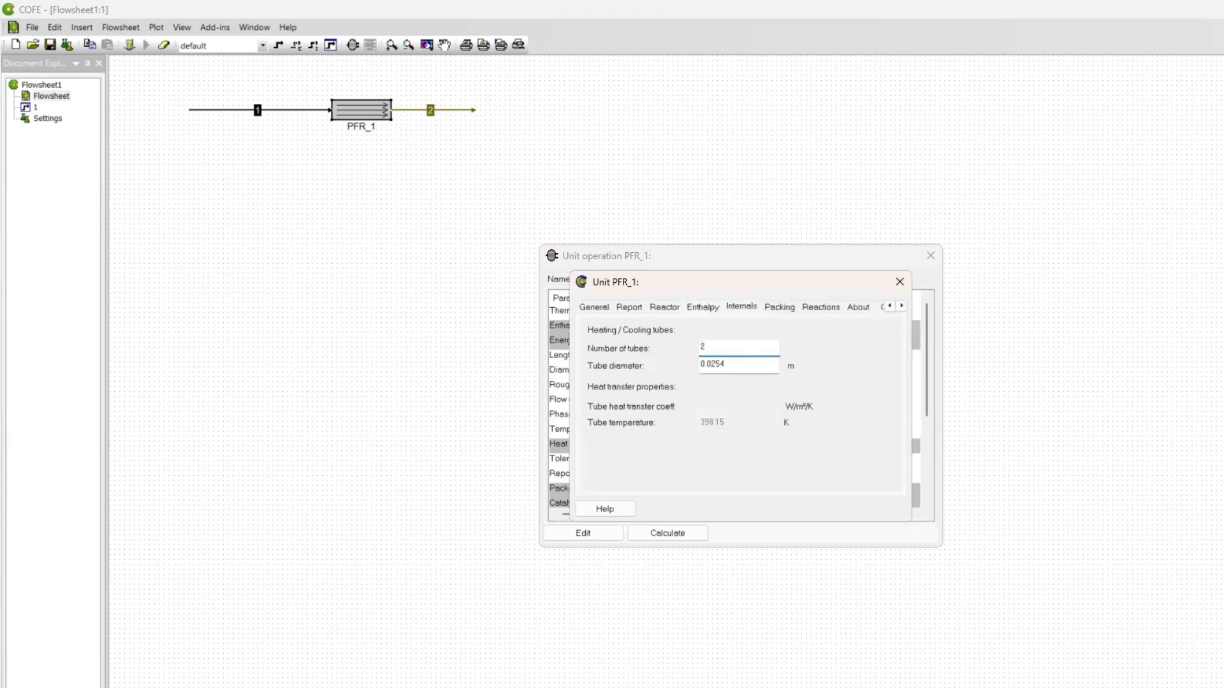
pyautogui.hotkey('ctrl', 'Tab')
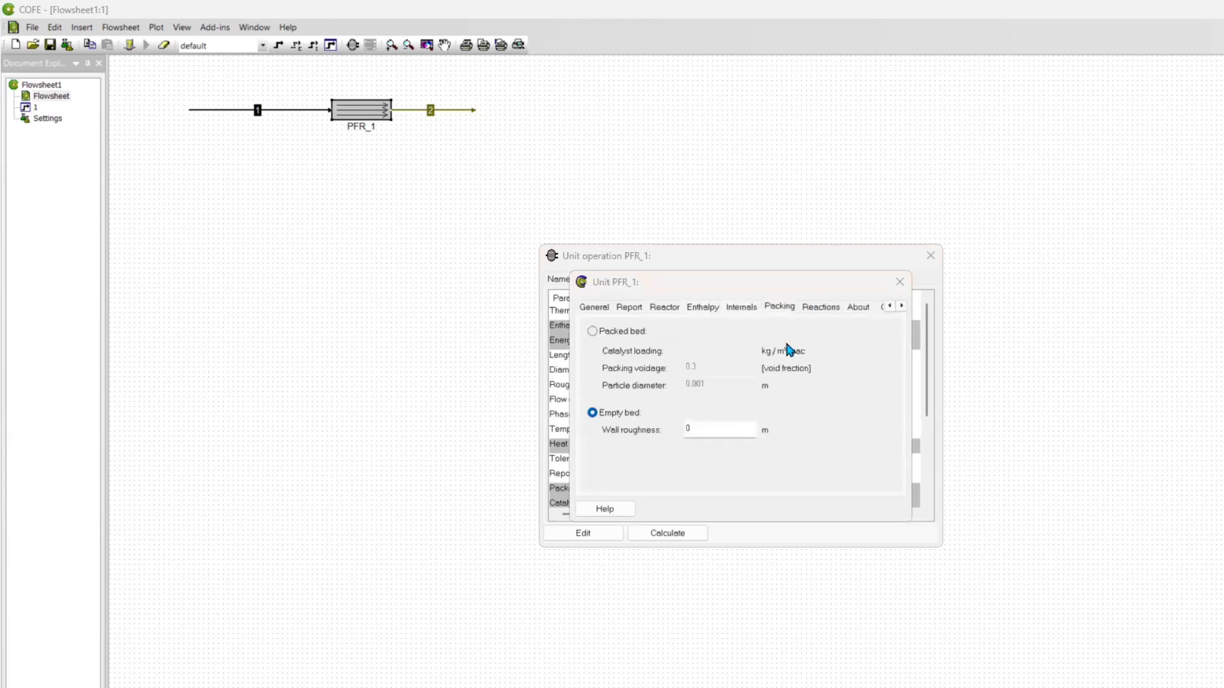
# - Make the reactor a packed bed with catalyst loading 1775 kg/m³, and set the packing voidage and a particle diameter of 0.0005 m
pyautogui.click(742, 348)
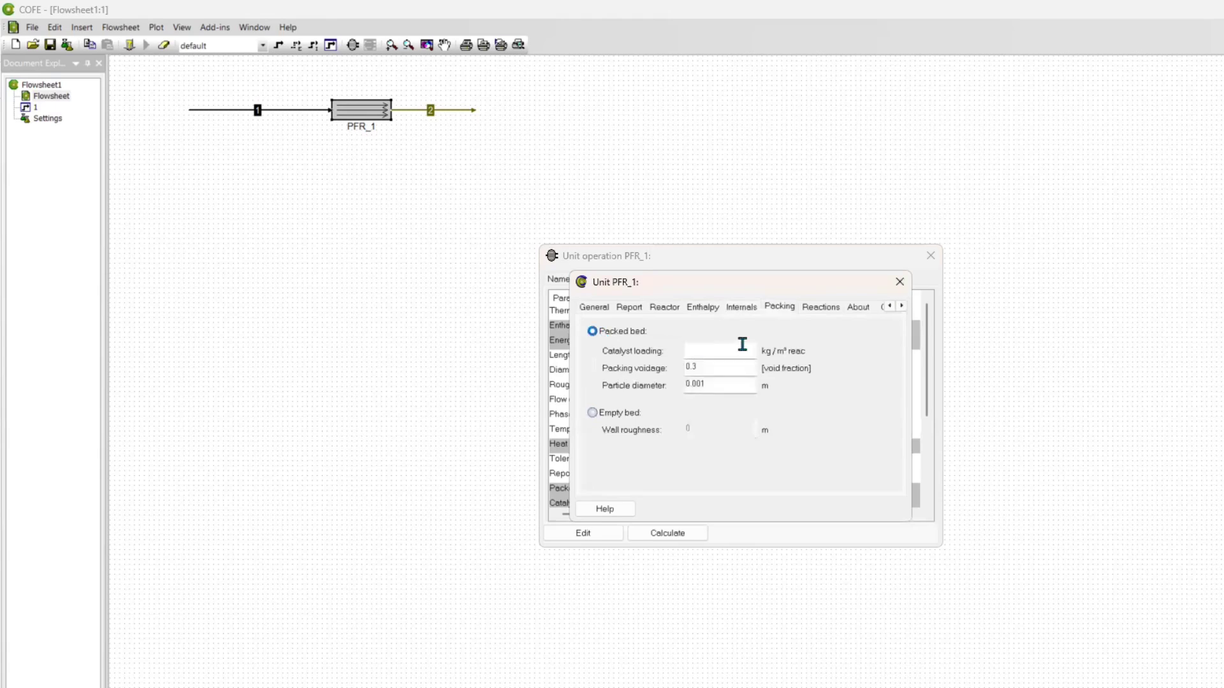
pyautogui.click(742, 345)
pyautogui.write('1775')
pyautogui.press('Tab')
pyautogui.write('1')
pyautogui.press('Tab')
pyautogui.press('BackSpace')
pyautogui.write('05')
pyautogui.hotkey('ctrl', 'Tab')
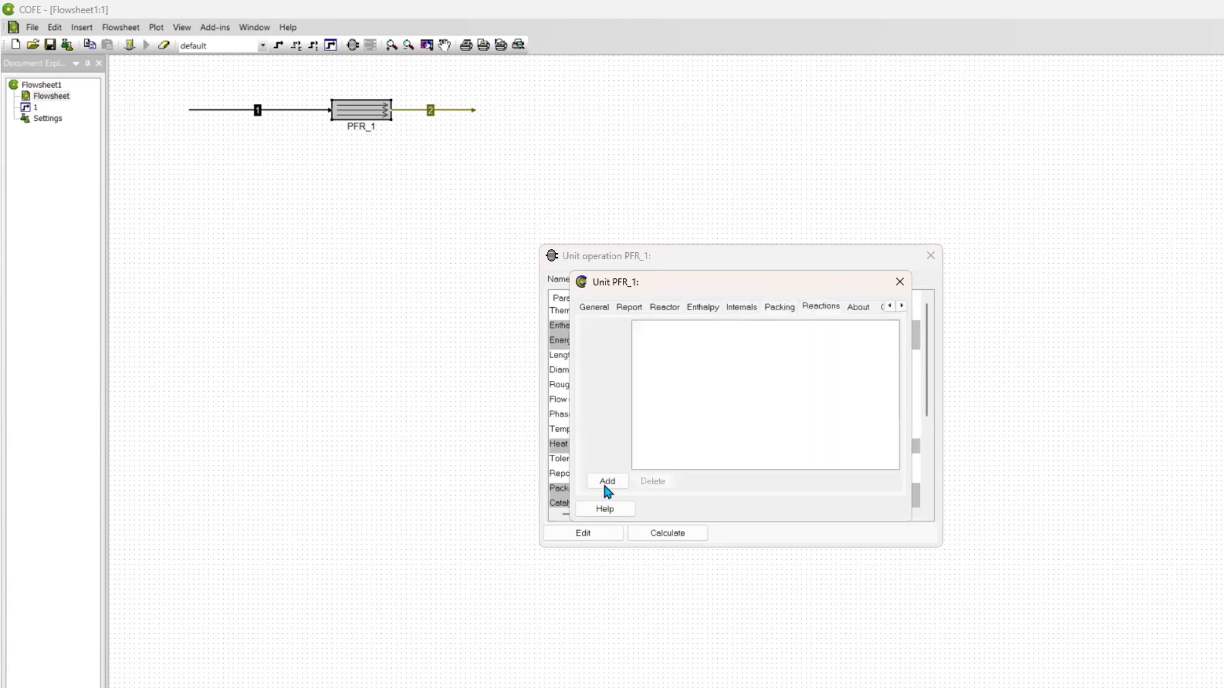
# - Add the CO + 2H2 -> CH3OH reaction to the PFR and calculate the unit
pyautogui.press('Return')
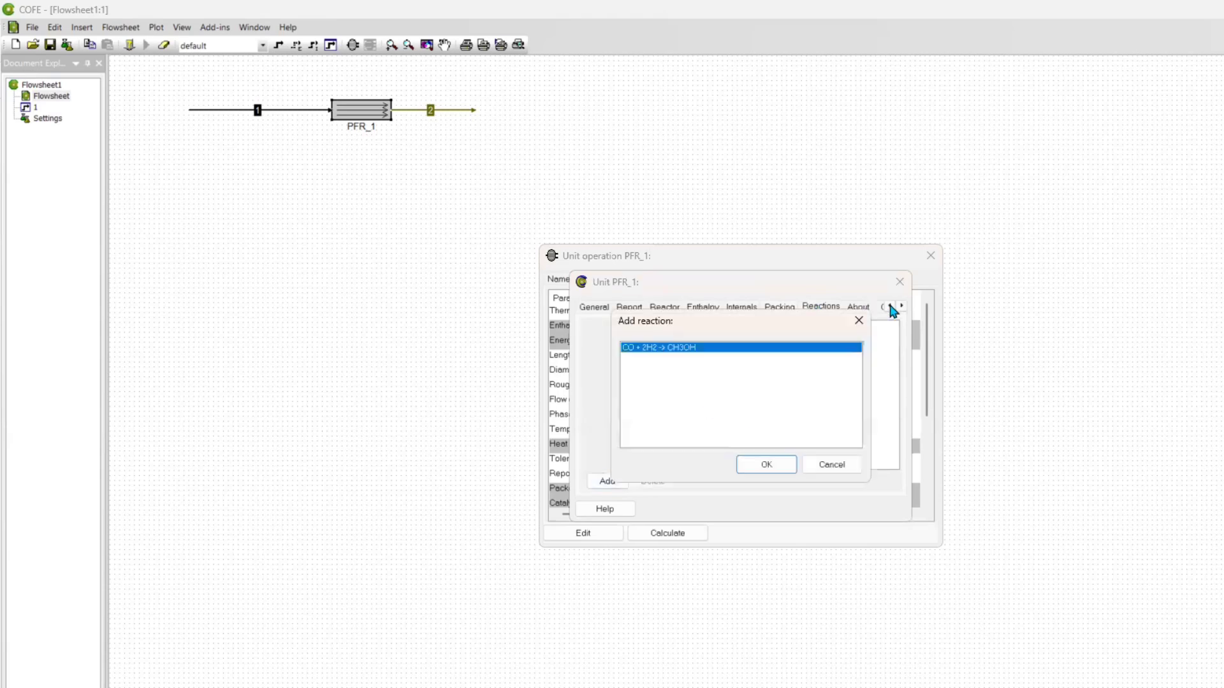
pyautogui.press('Return')
pyautogui.hotkey('ctrl', 'Tab')
pyautogui.hotkey('ctrl', 'Tab')
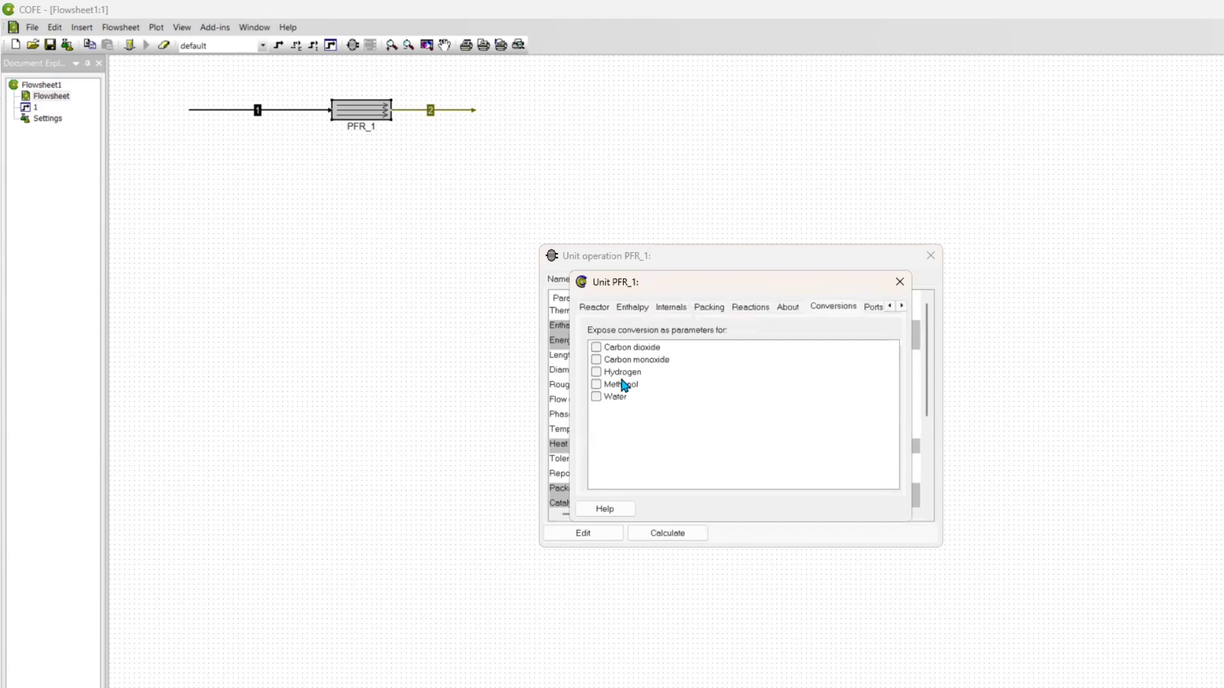
pyautogui.click(642, 529)
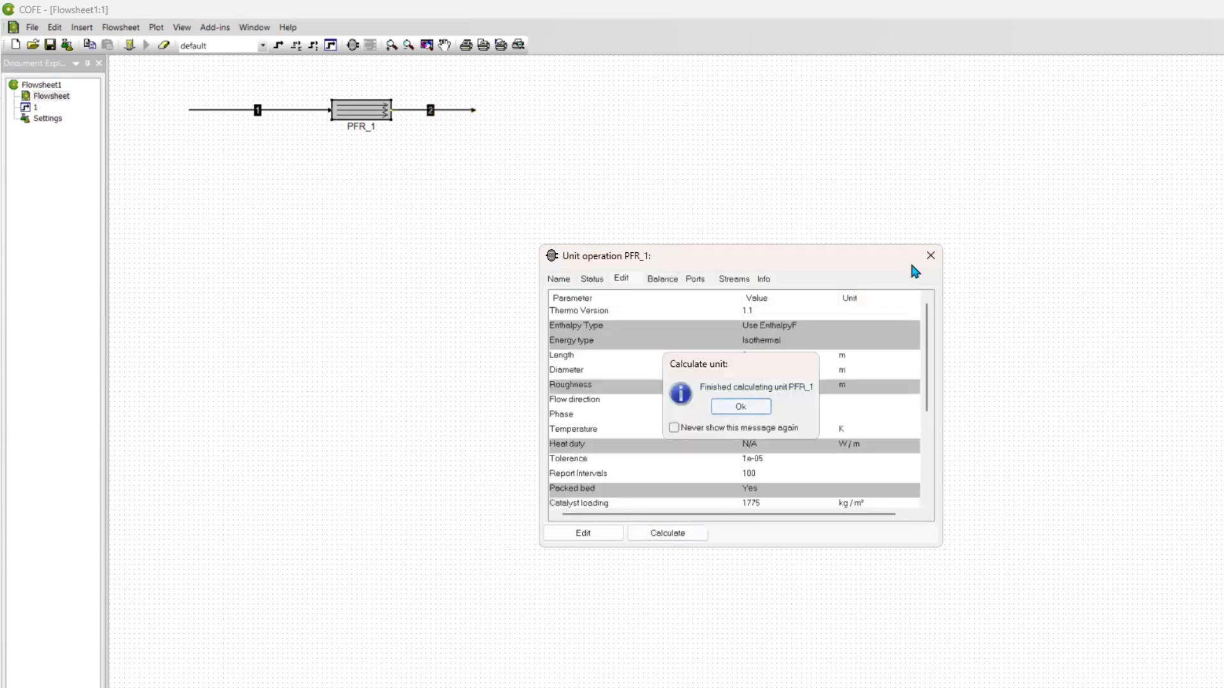